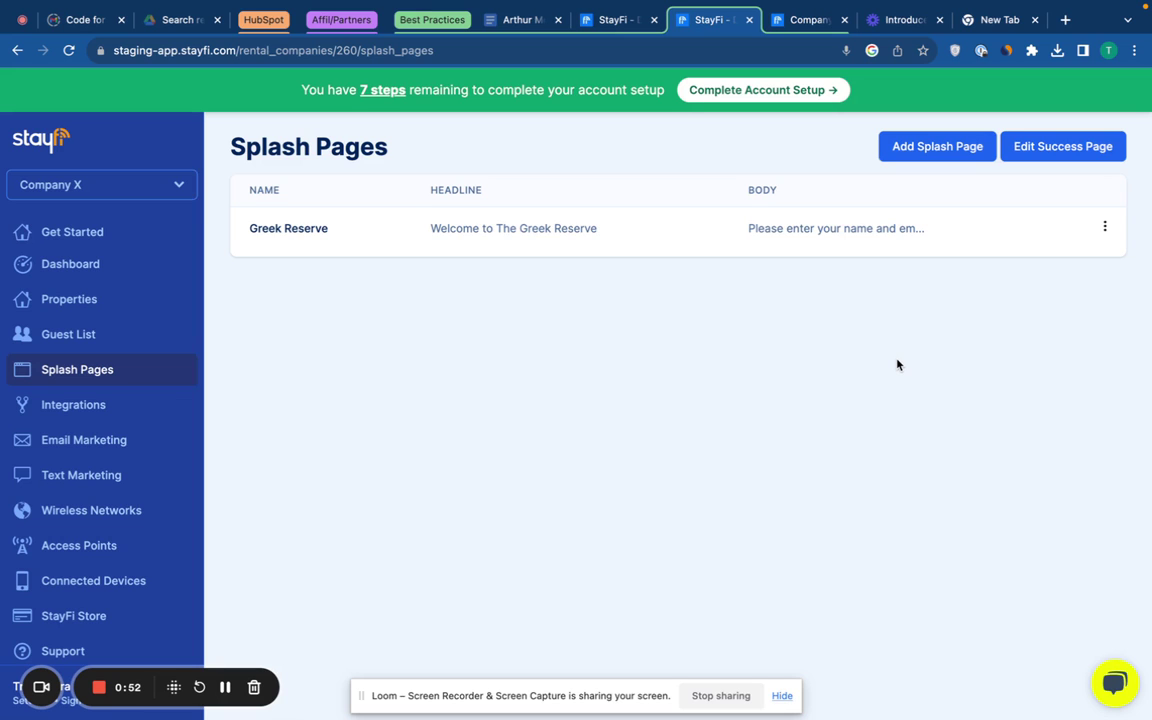
Start adding a new splash page for Company X.
click(941, 152)
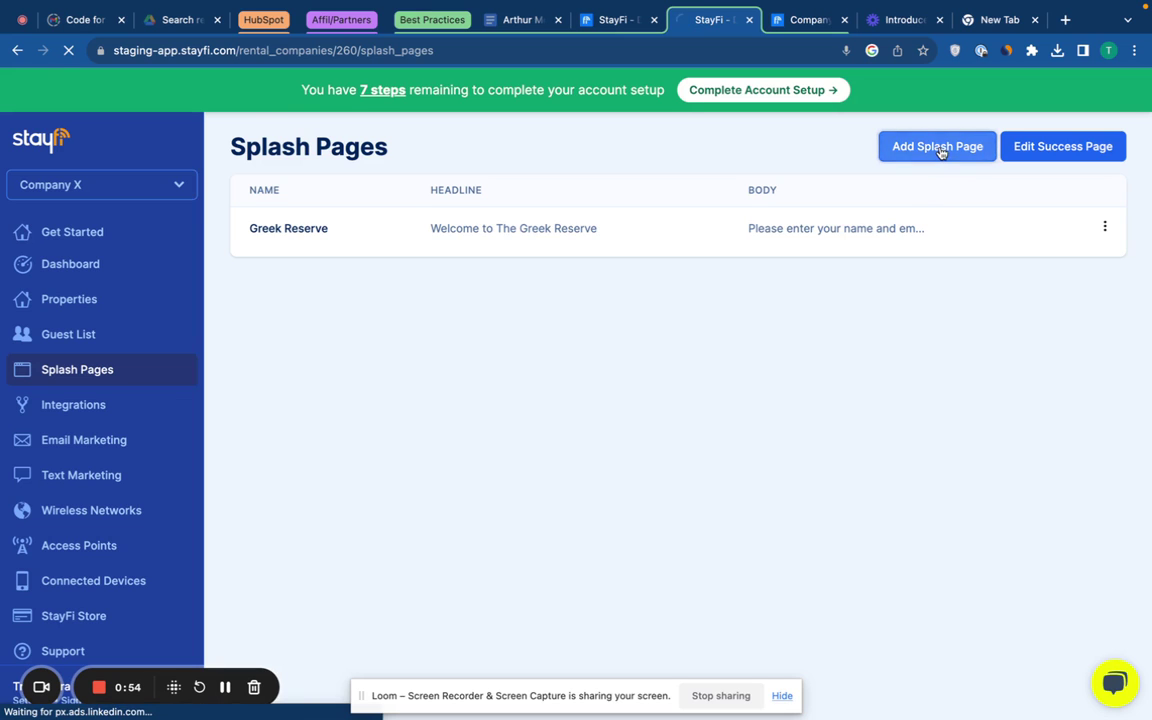
scroll(642, 425, down, 1)
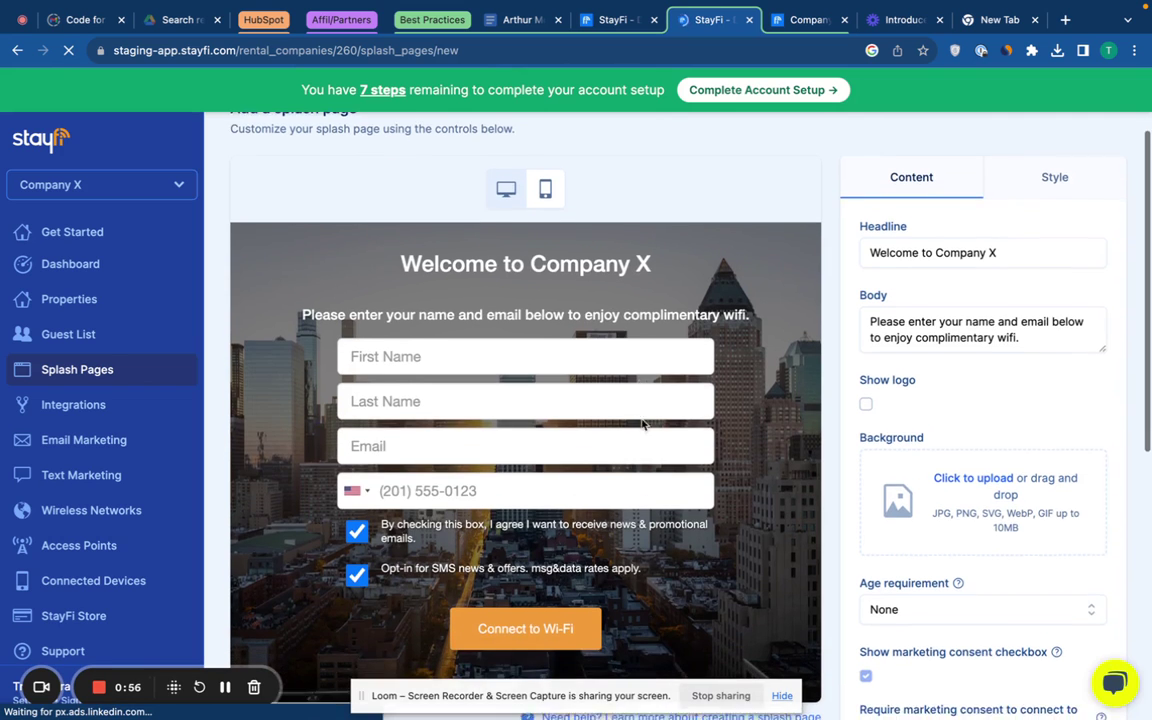
scroll(642, 425, down, 1)
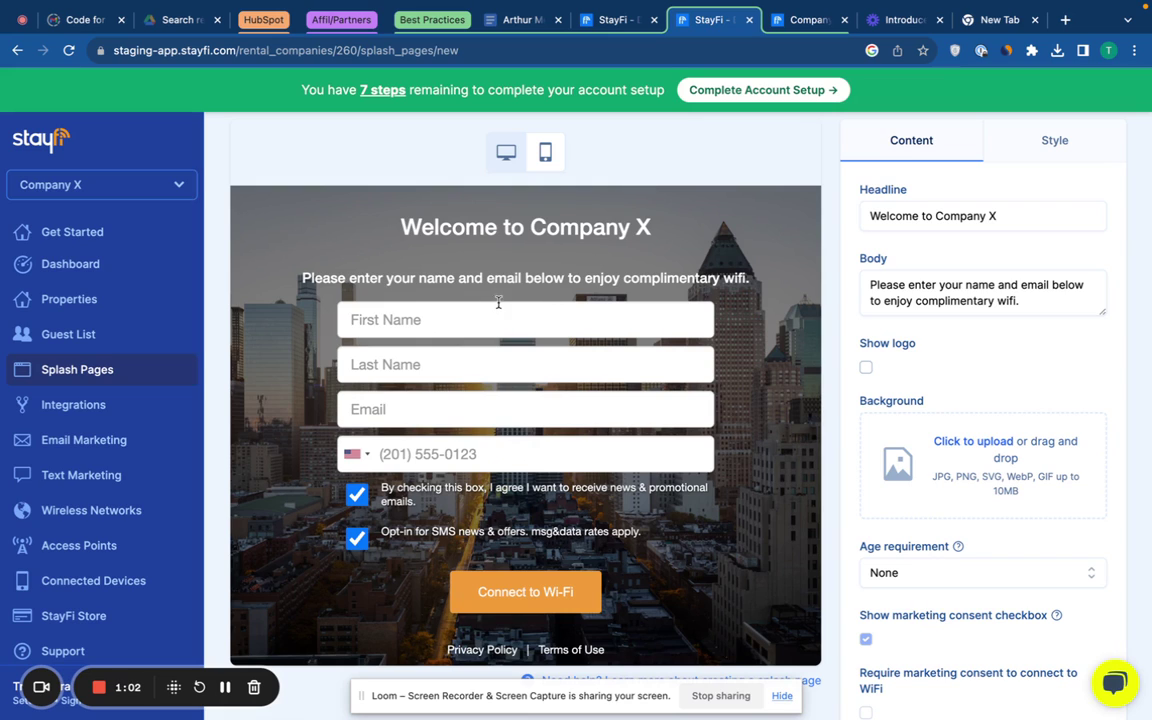
Examine the headline and body text of the new splash page by highlighting each in turn.
click(962, 212)
triple_click(962, 212)
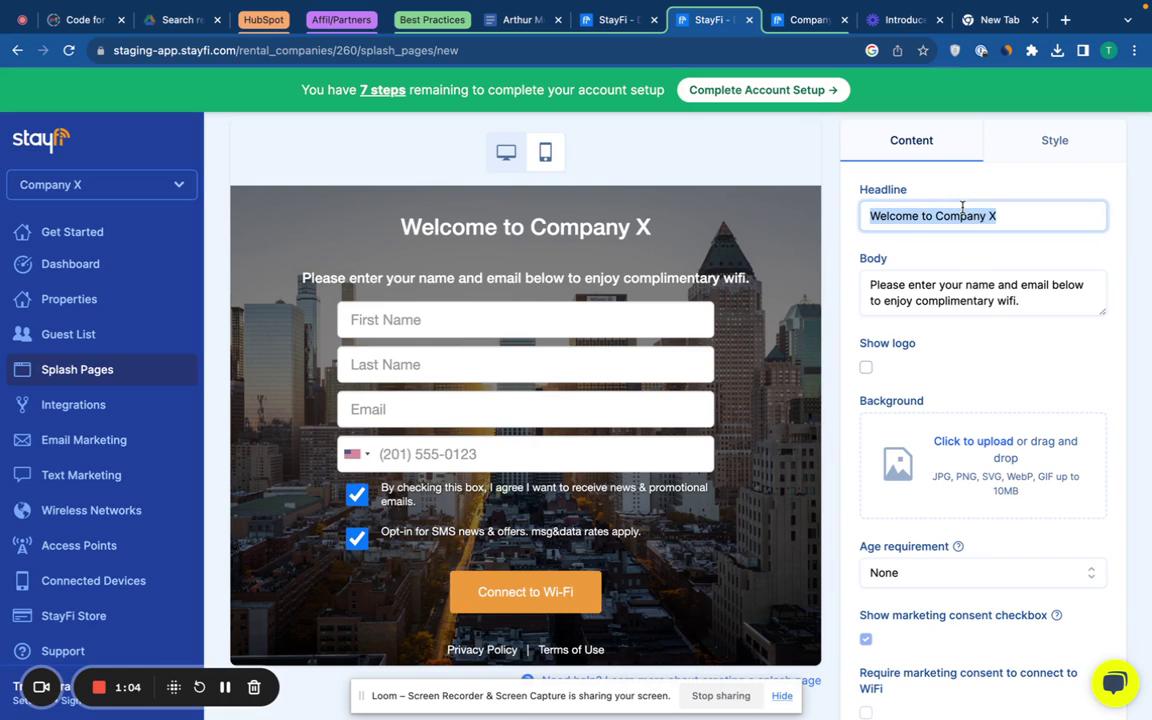
triple_click(917, 300)
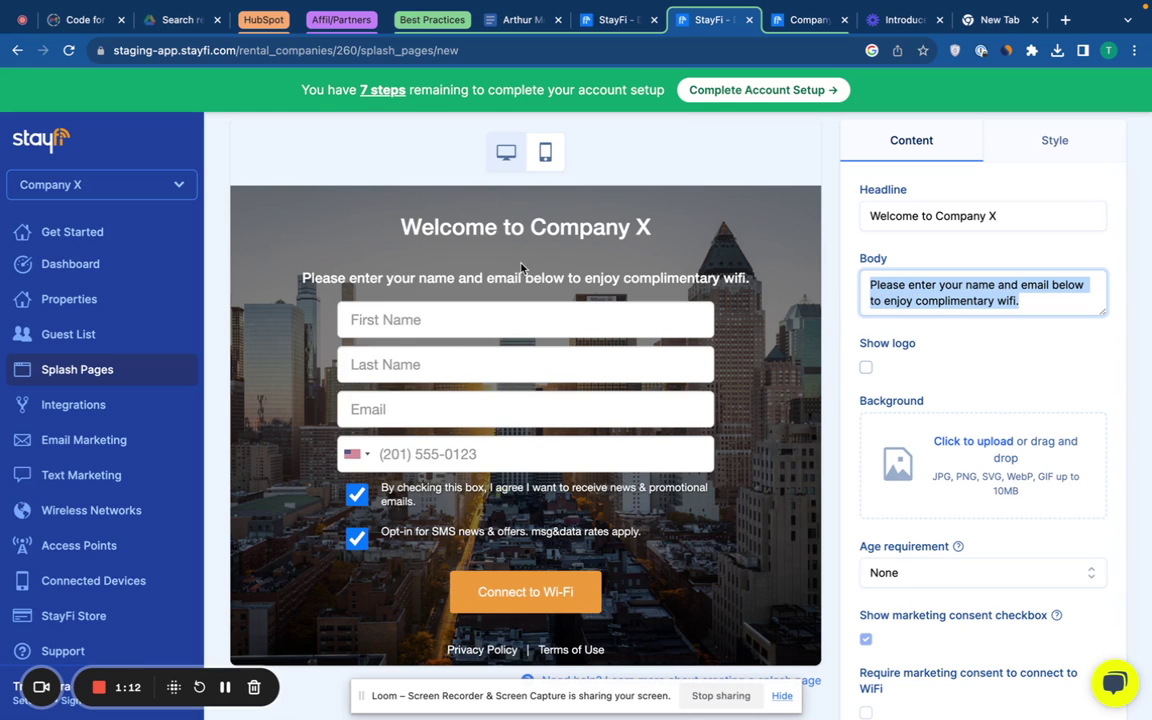
Enable the logo display in the new splash page's content settings.
scroll(1055, 357, down, 2)
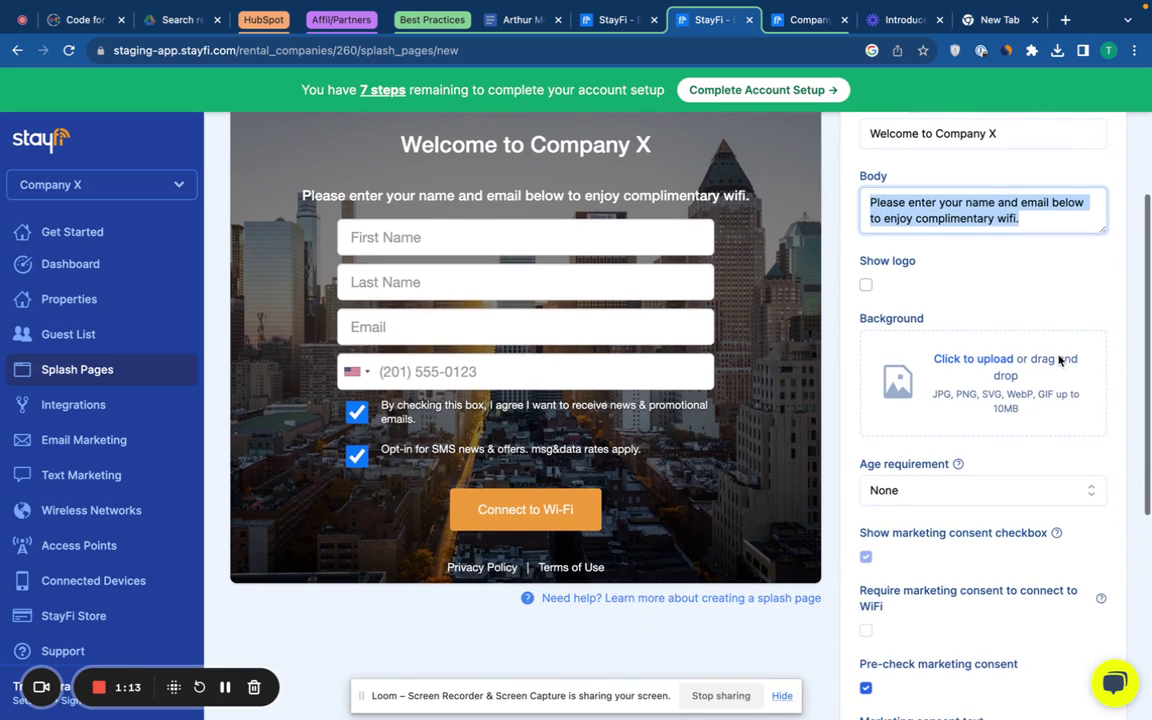
click(866, 285)
scroll(935, 343, down, 1)
scroll(935, 343, down, 2)
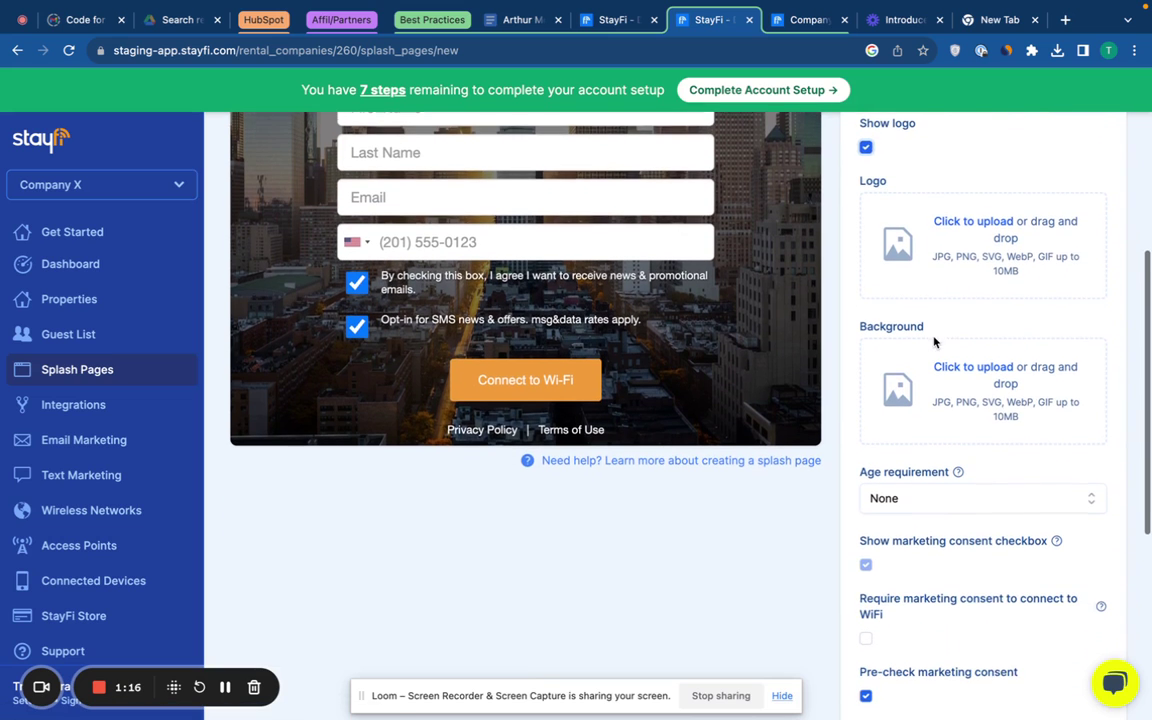
Check the available age requirement options for the splash page and leave it on None.
scroll(912, 330, down, 2)
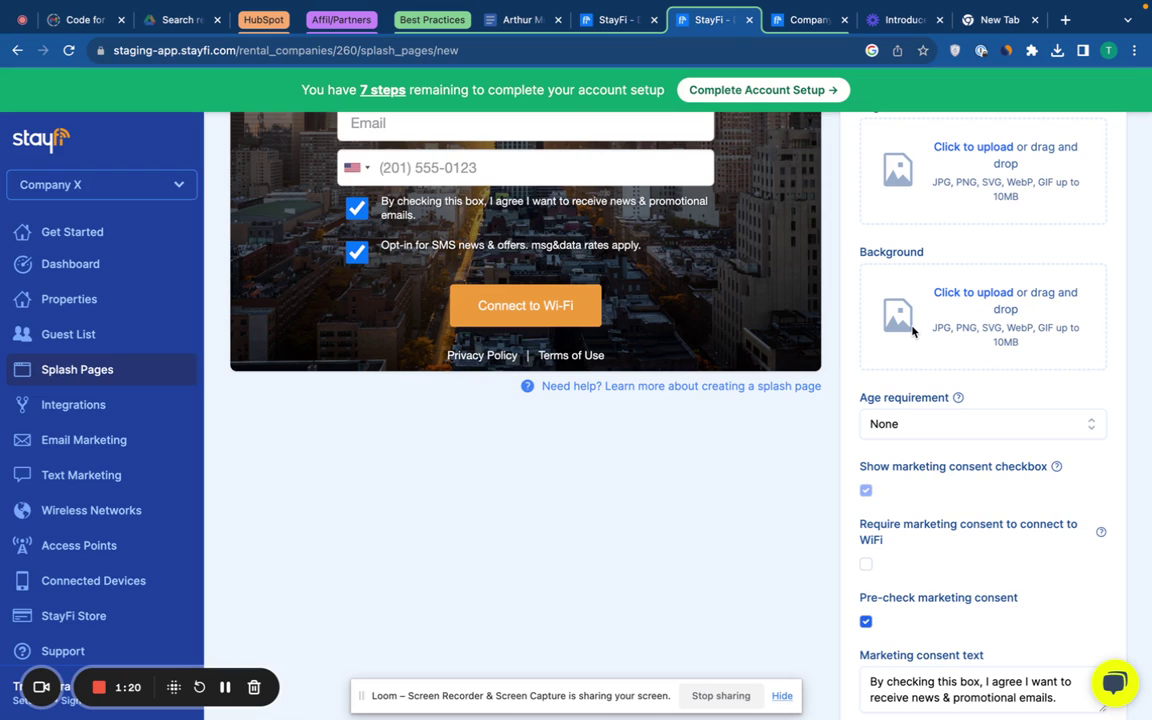
click(932, 425)
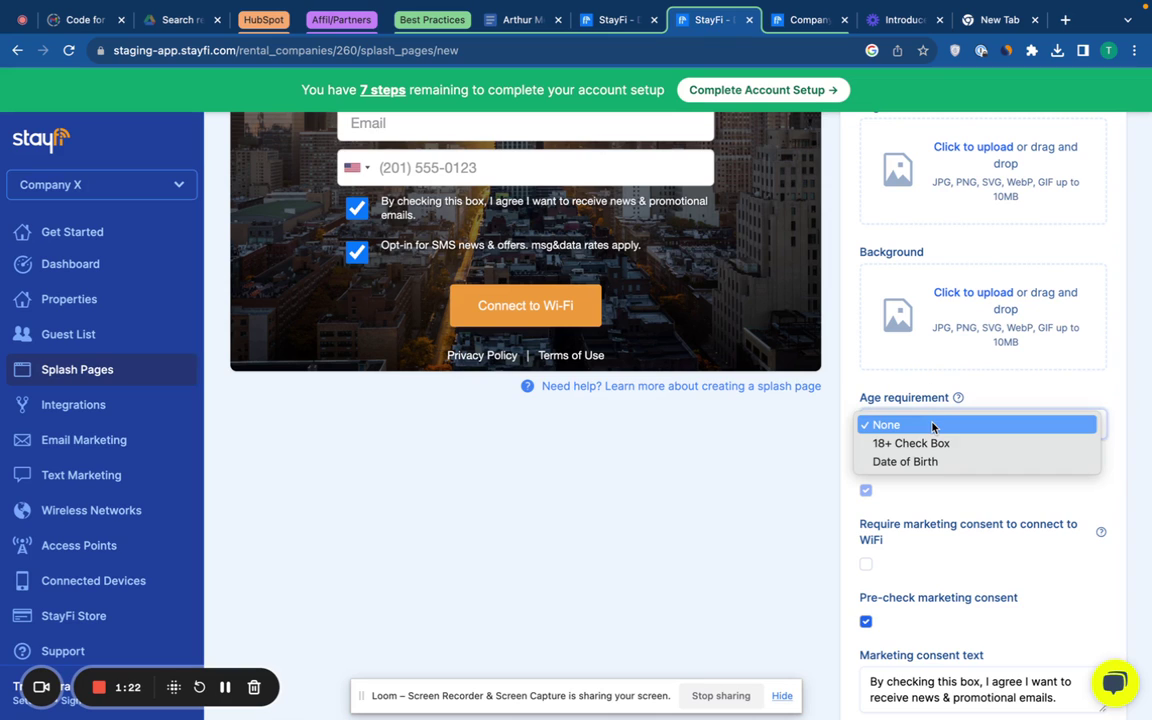
click(936, 494)
scroll(938, 492, down, 3)
mouse_move(922, 375)
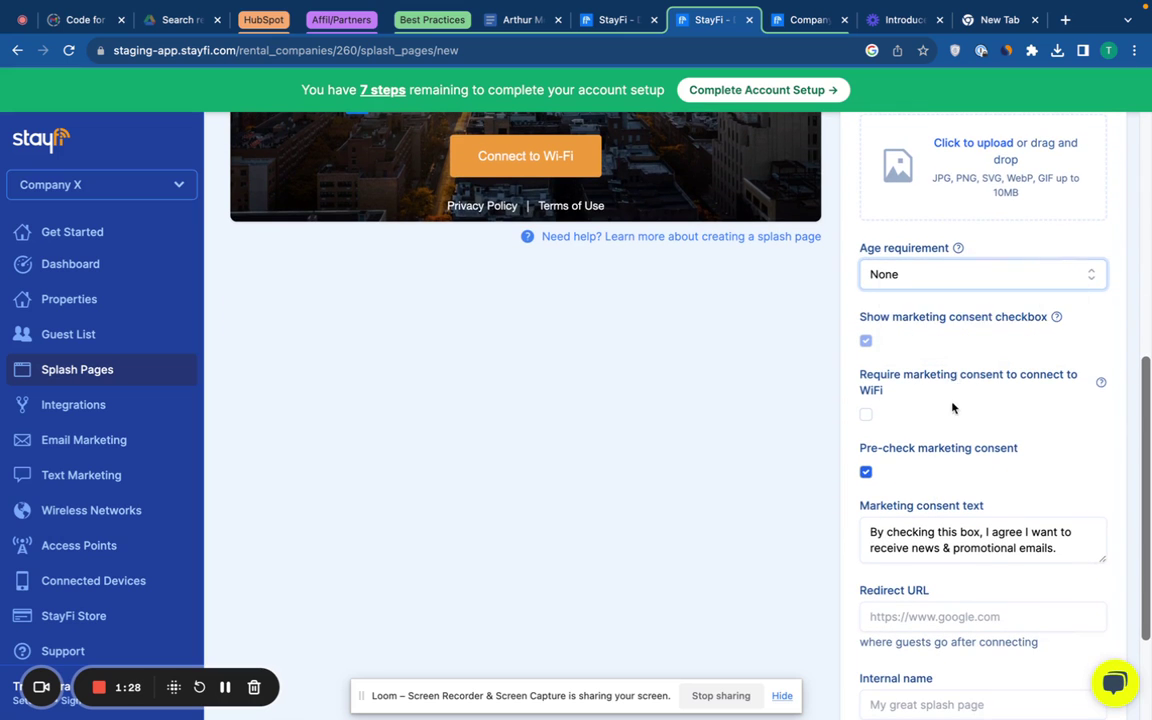
Review the marketing consent, redirect URL and internal name settings of the splash page.
scroll(952, 408, down, 2)
scroll(954, 409, down, 3)
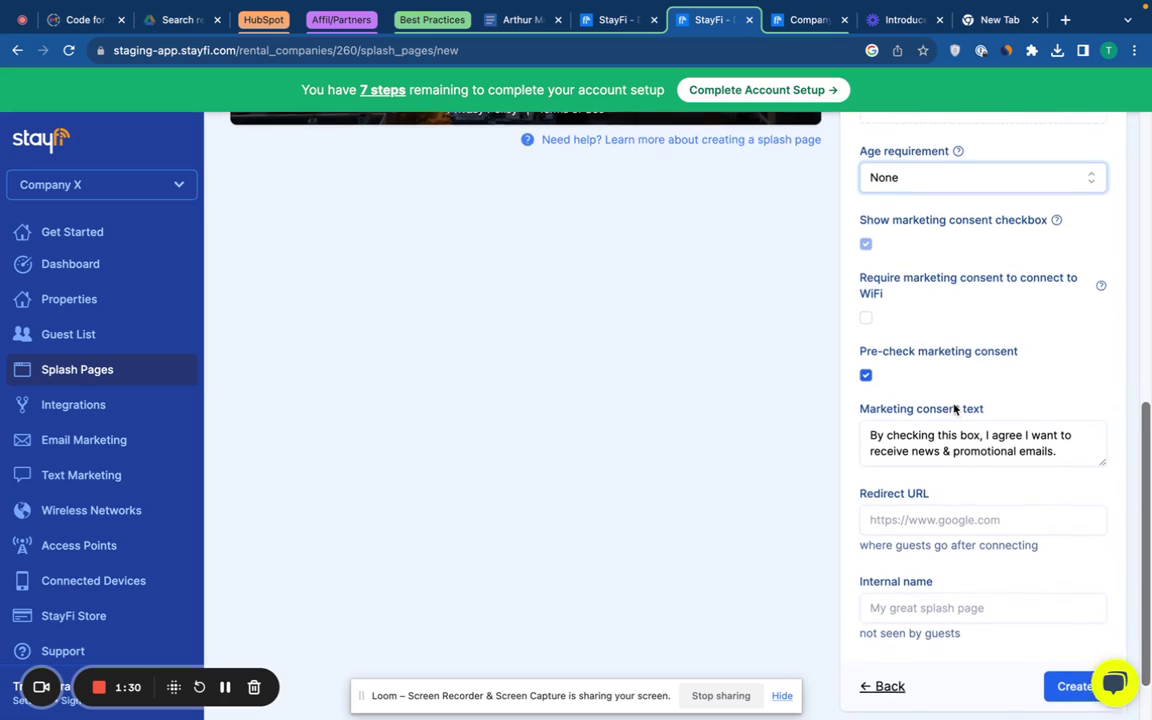
click(916, 451)
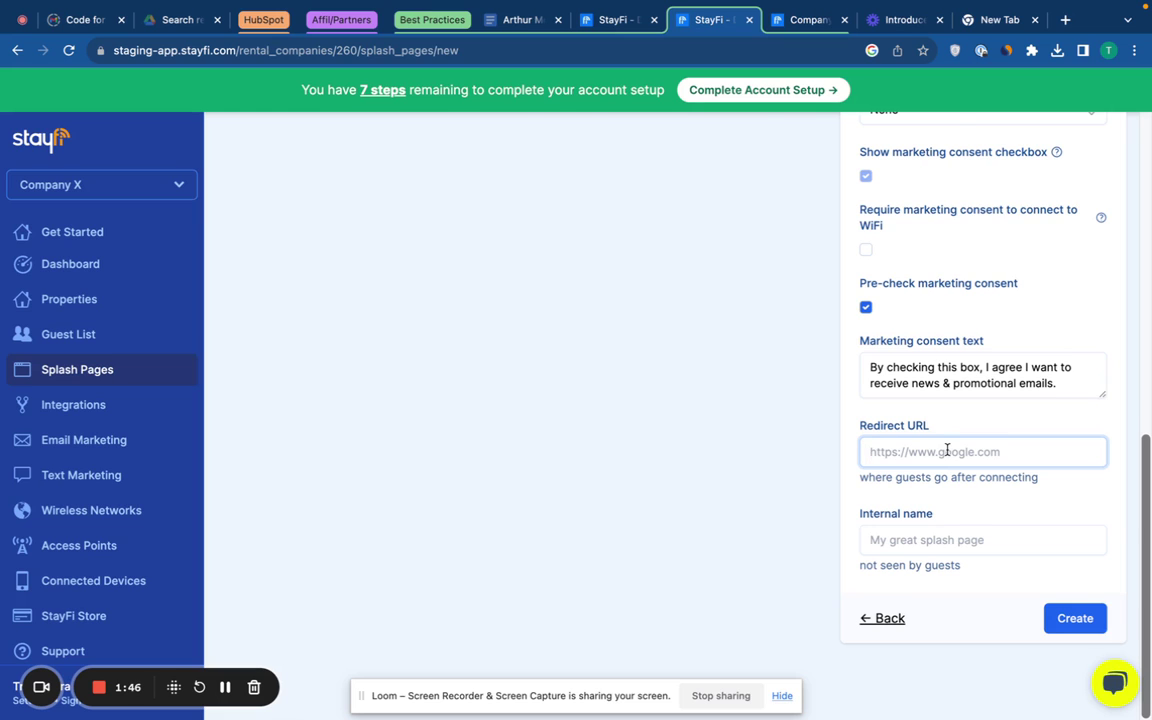
scroll(947, 451, up, 1)
scroll(947, 451, down, 1)
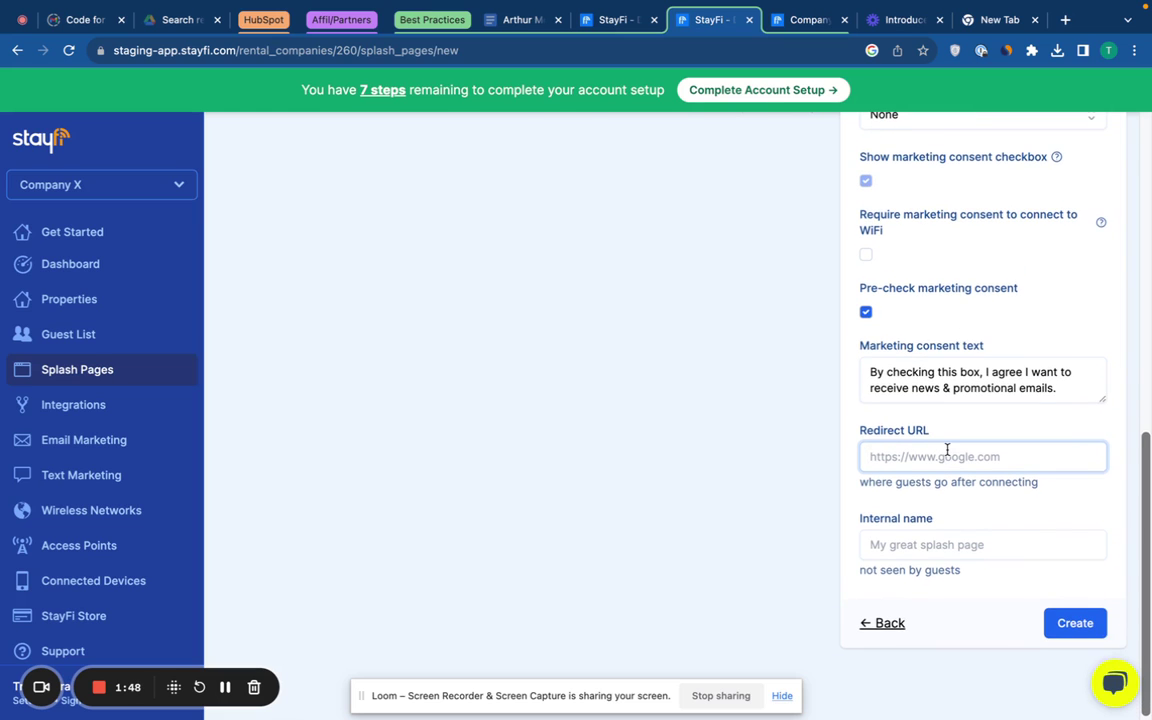
In the splash page's style settings, try the transparent header background and set it back to white.
scroll(947, 451, up, 3)
scroll(947, 451, up, 5)
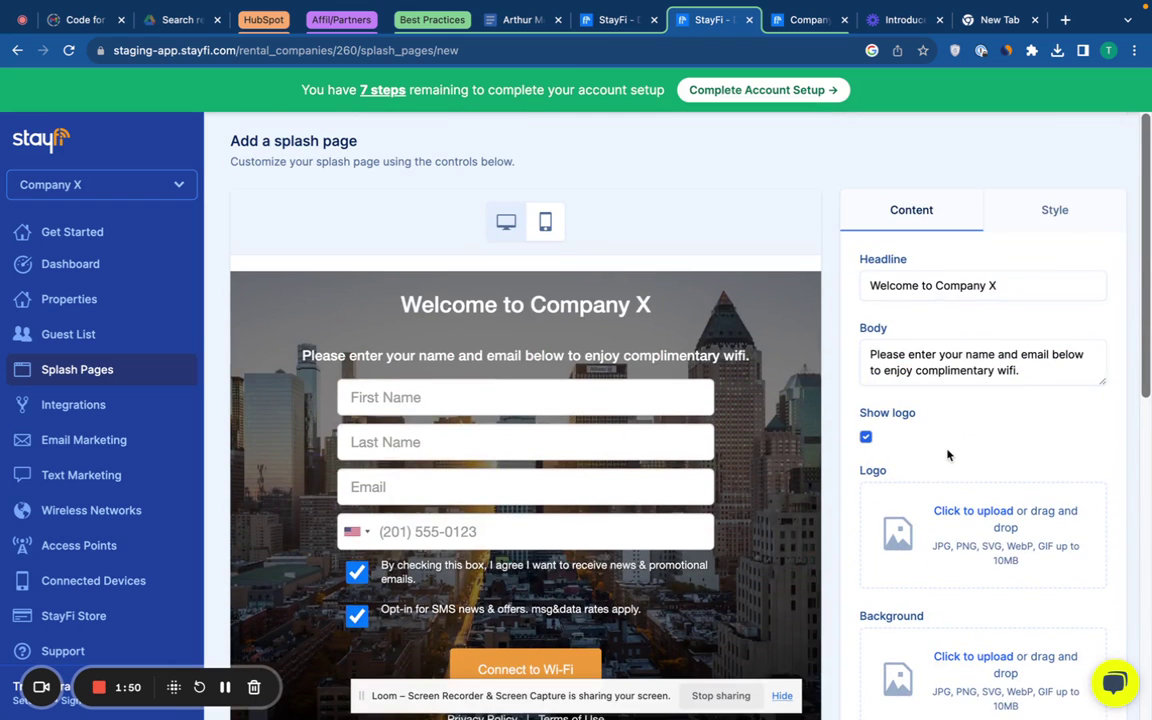
click(1052, 214)
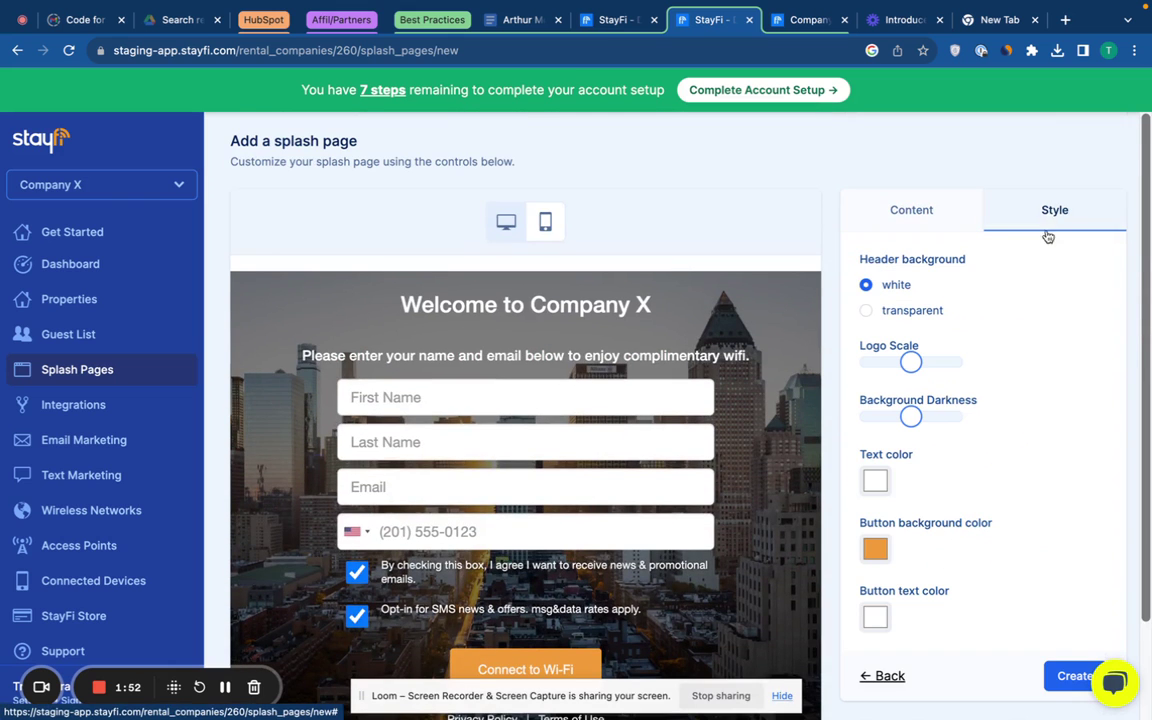
scroll(1017, 336, down, 2)
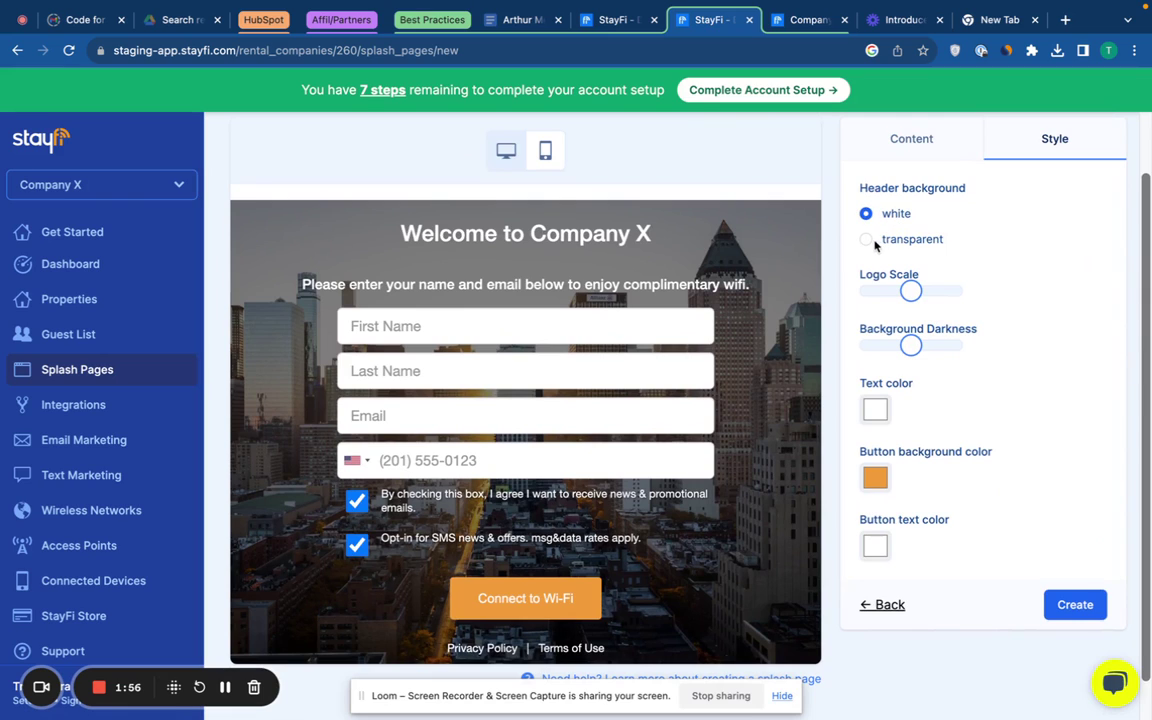
click(866, 239)
click(866, 215)
scroll(949, 477, up, 1)
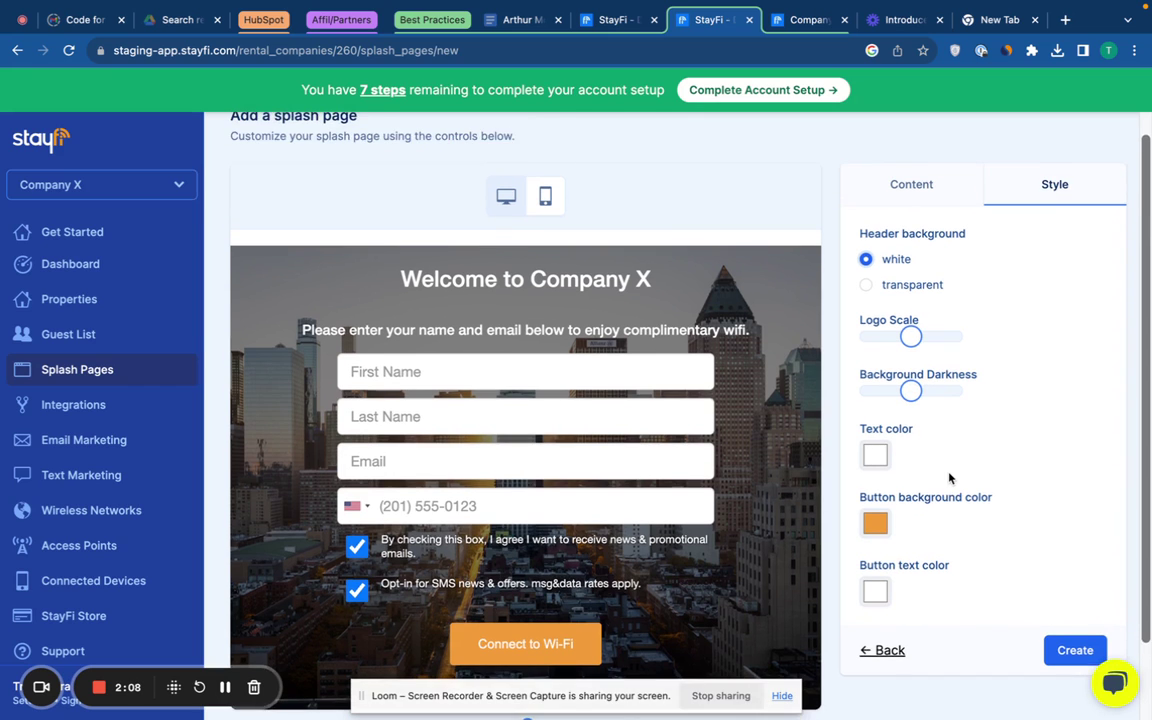
View the finished Greek Reserve splash page preview and examine its headline and body text.
click(803, 22)
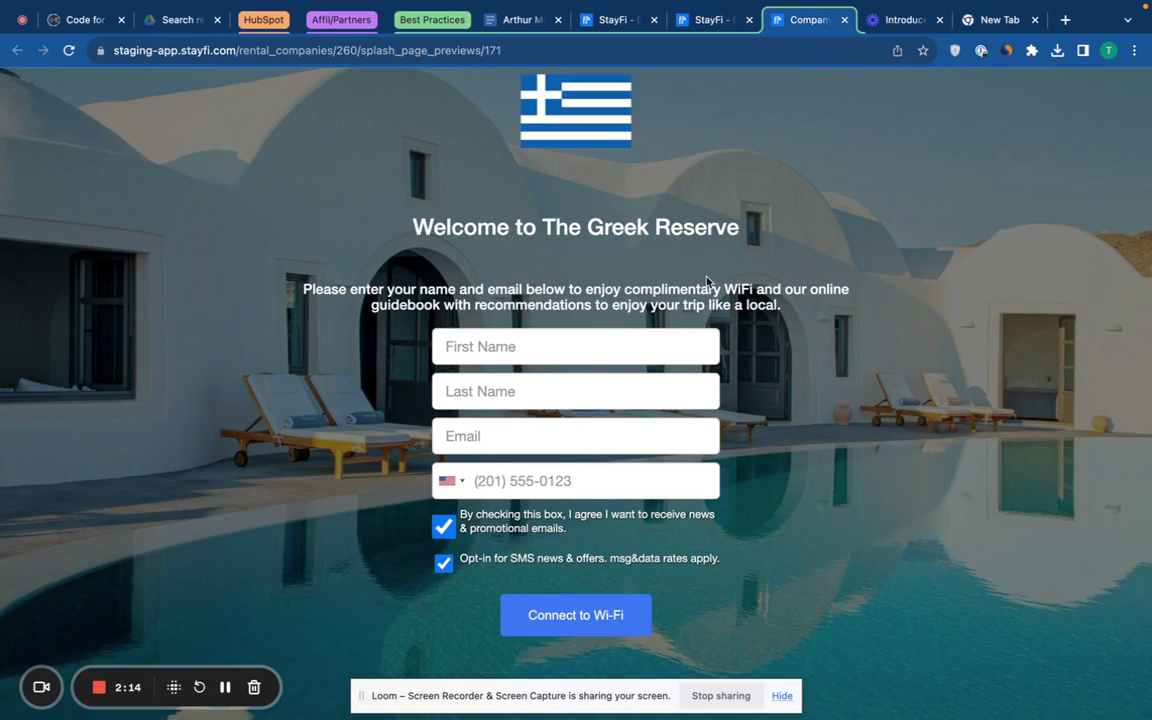
triple_click(572, 222)
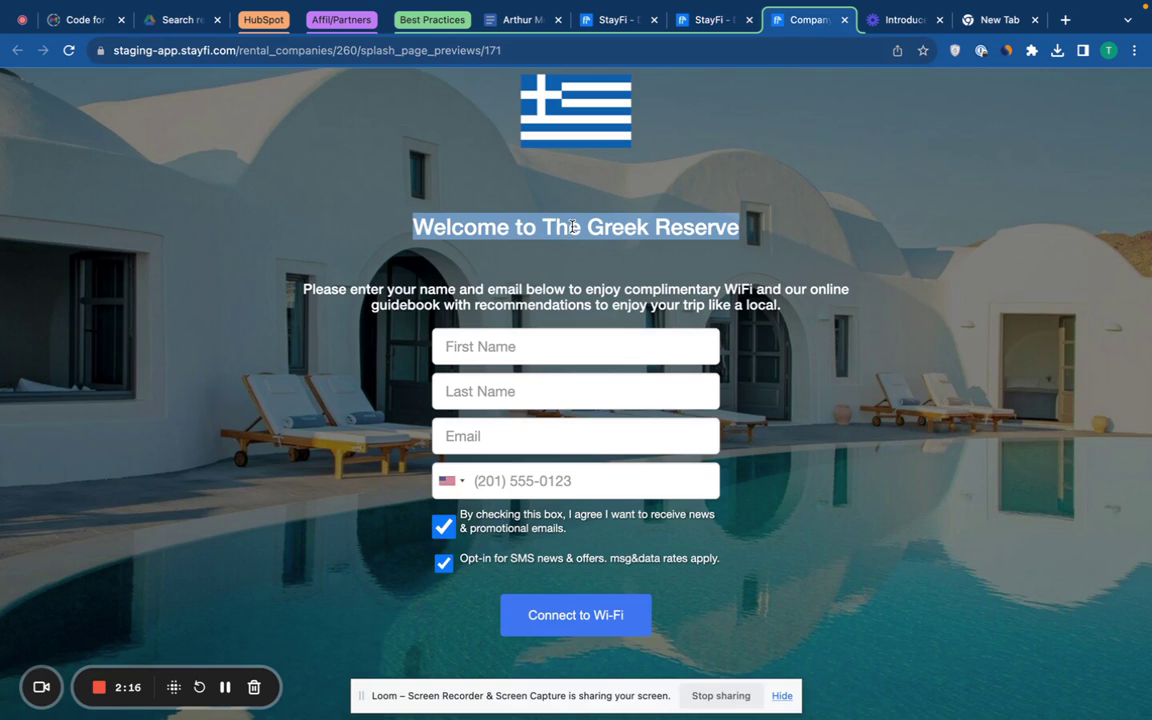
click(587, 295)
triple_click(586, 296)
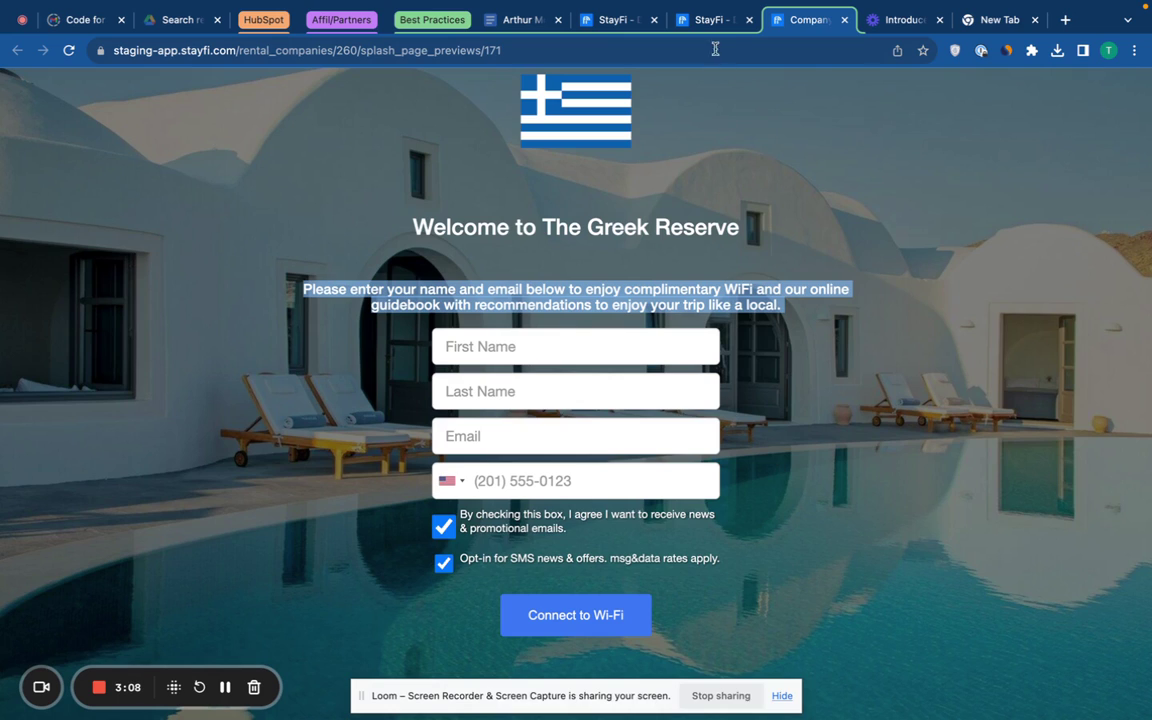
Return to the new Company X splash page and review its style settings and desktop preview.
click(712, 22)
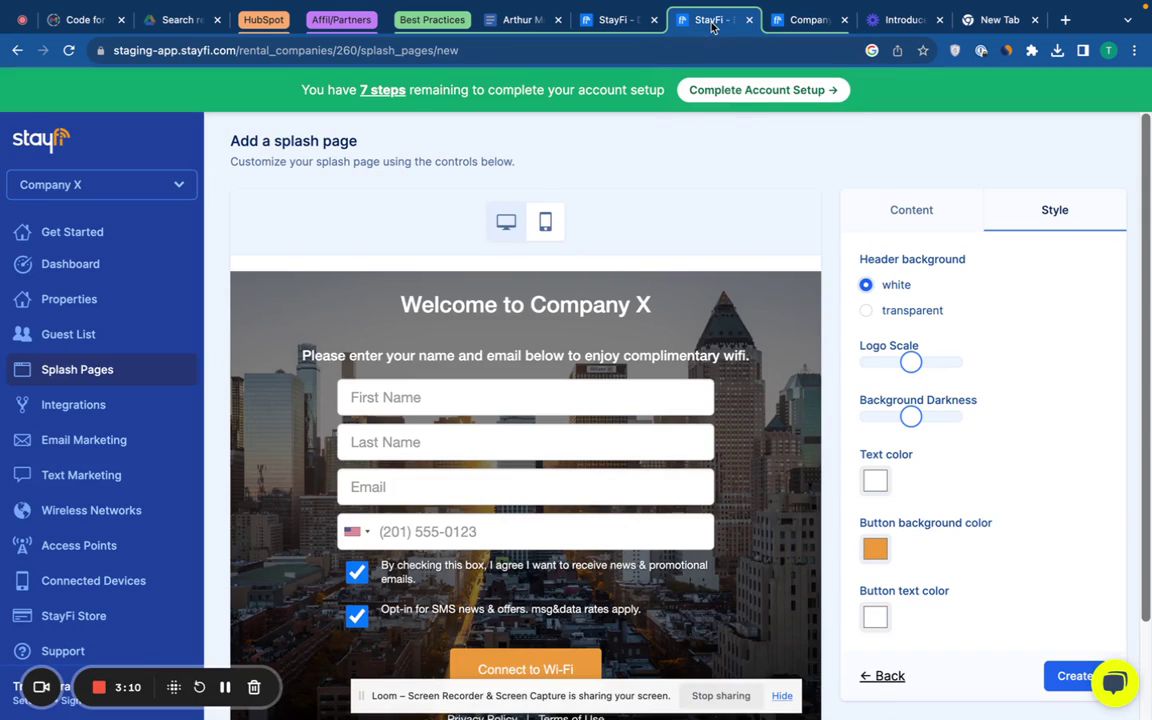
scroll(635, 435, down, 2)
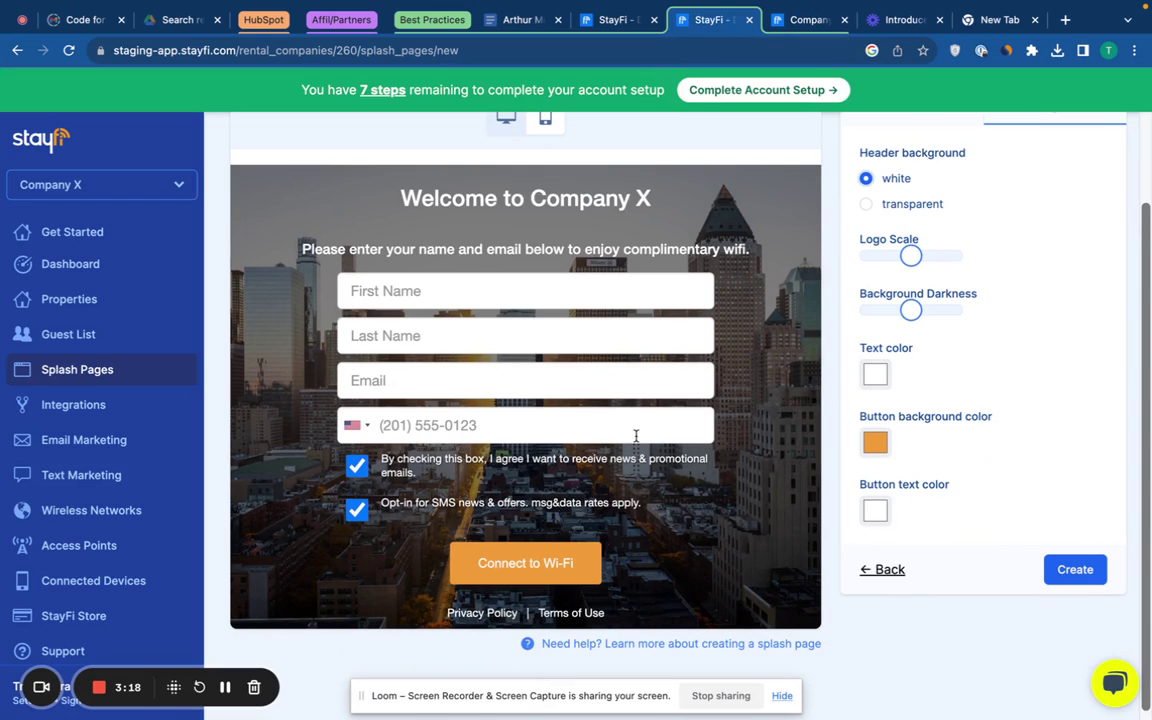
scroll(700, 418, up, 1)
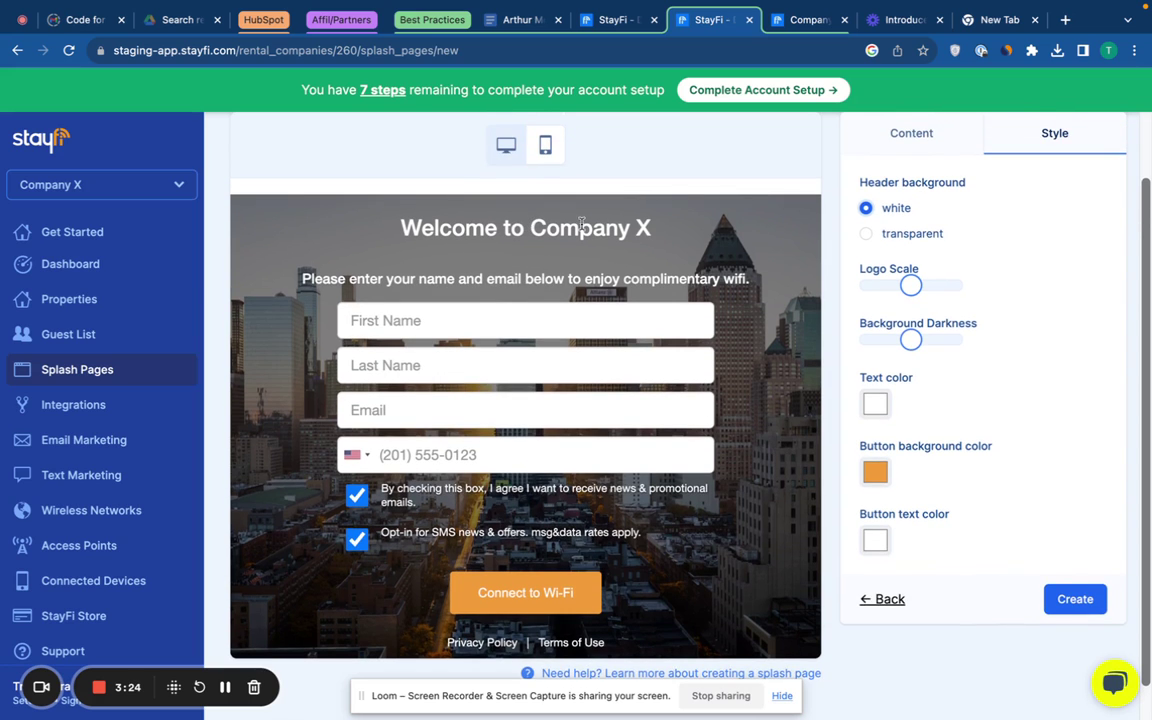
scroll(731, 244, up, 2)
scroll(731, 244, up, 1)
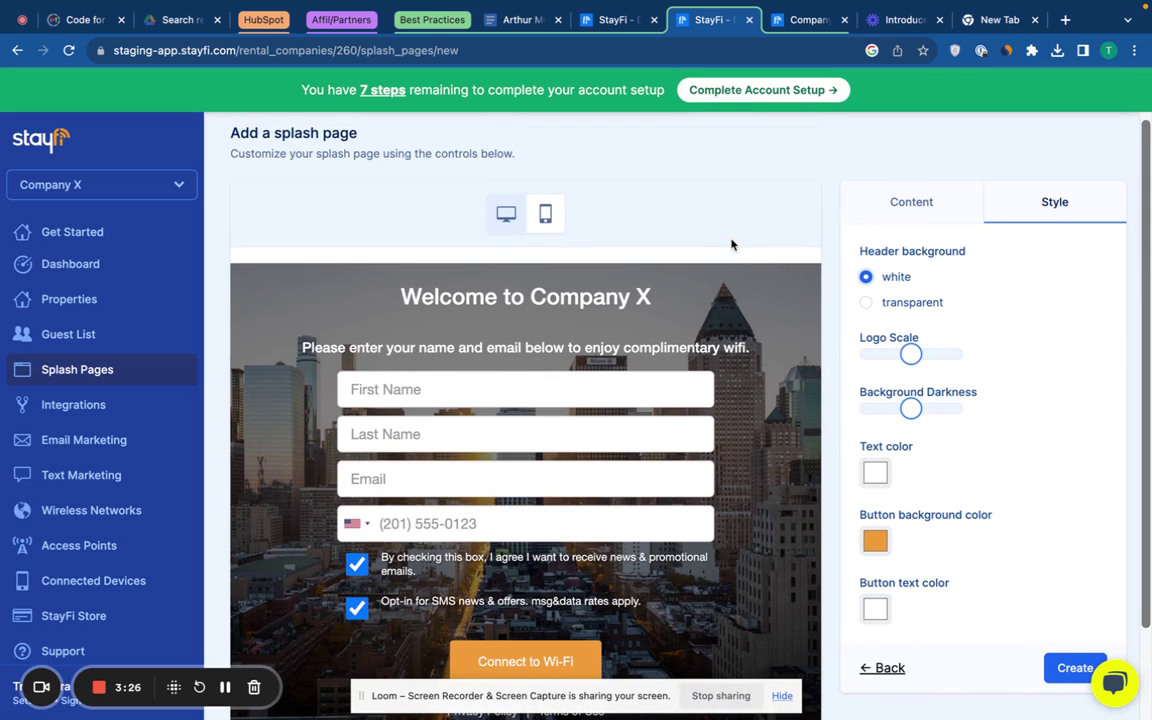